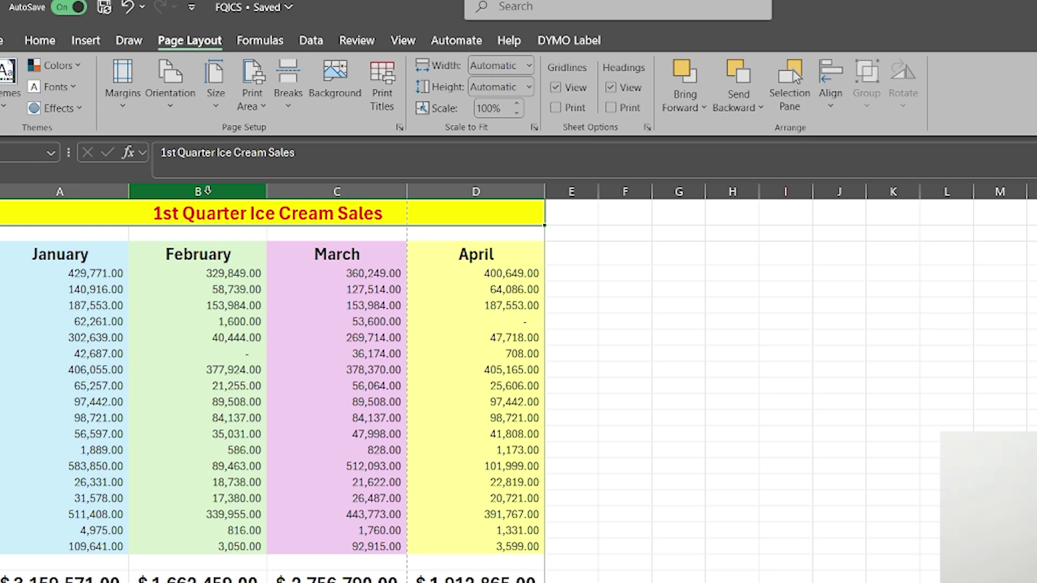
# Step: Hide column B, which holds the February sales
pyautogui.click(207, 190)
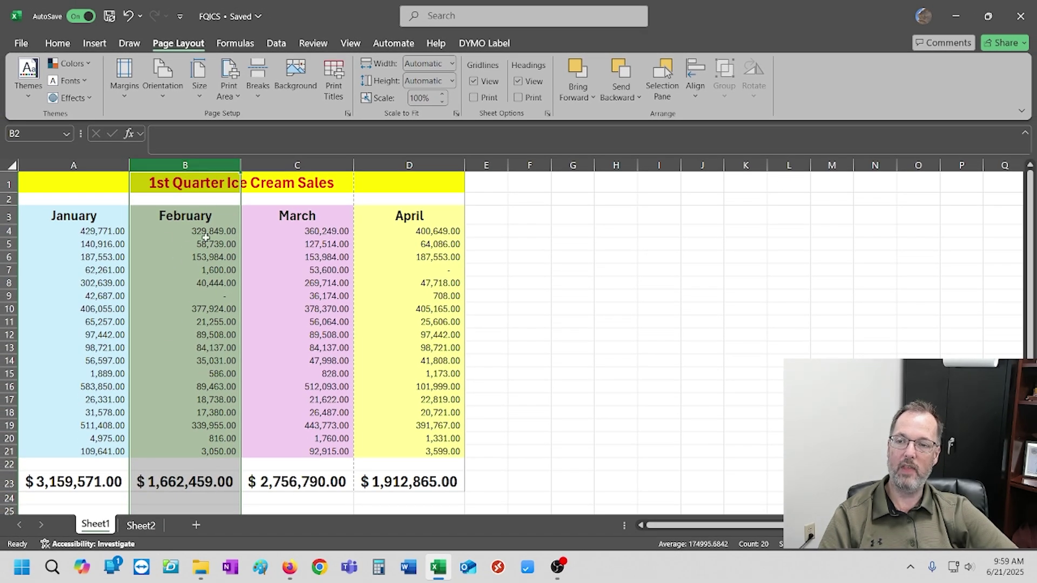
pyautogui.rightClick(181, 243)
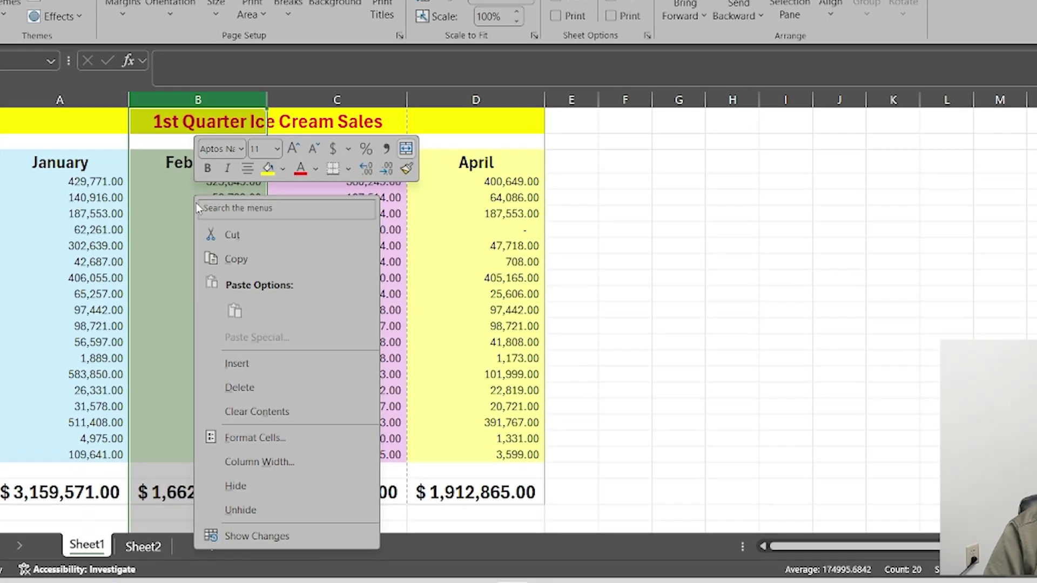
pyautogui.click(261, 486)
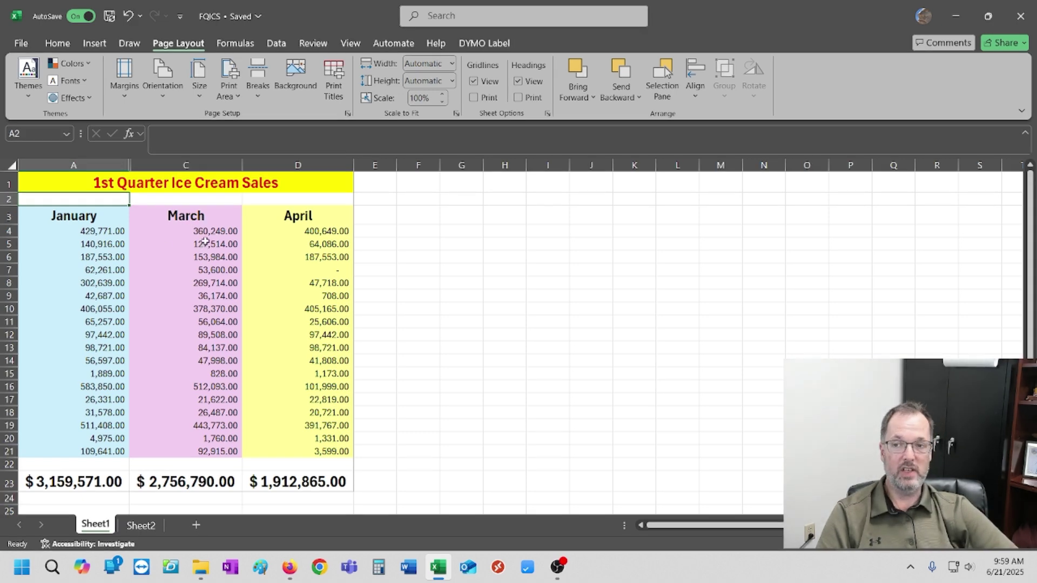
# Step: Try to unhide column B from a selection of only the March column, and again from only the January column
pyautogui.click(178, 165)
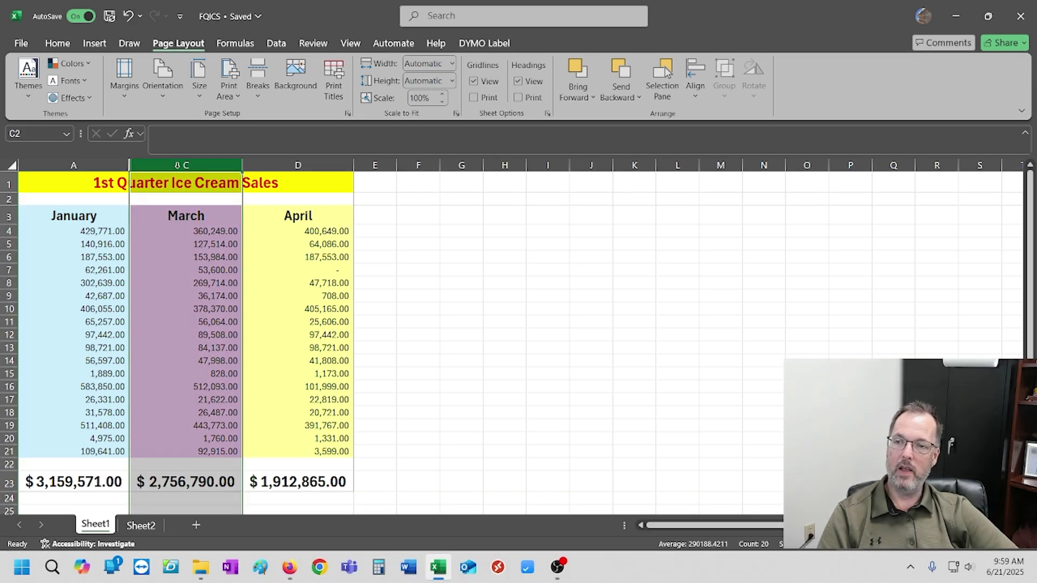
pyautogui.rightClick(178, 165)
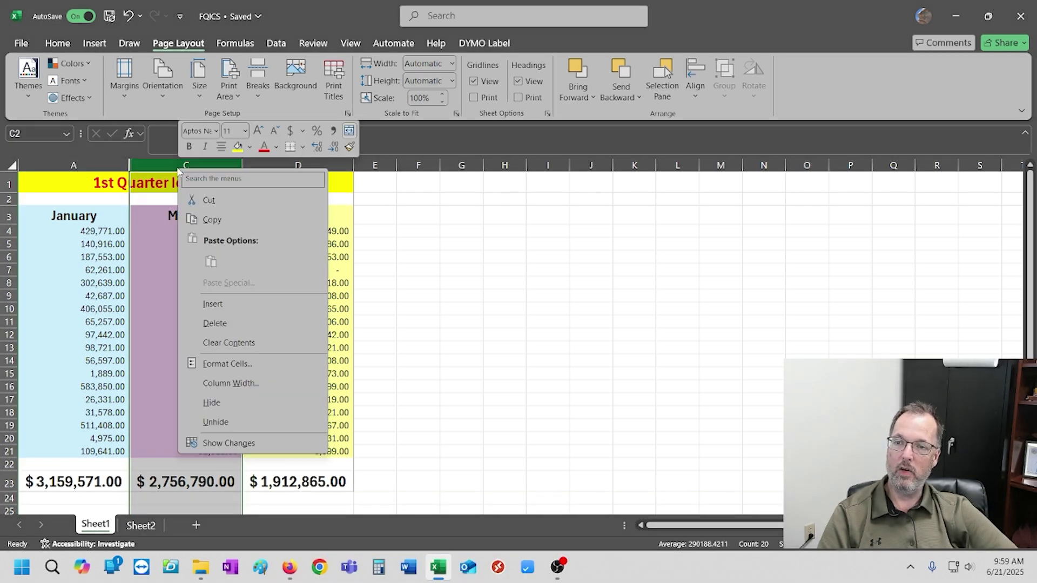
pyautogui.click(225, 419)
pyautogui.click(105, 163)
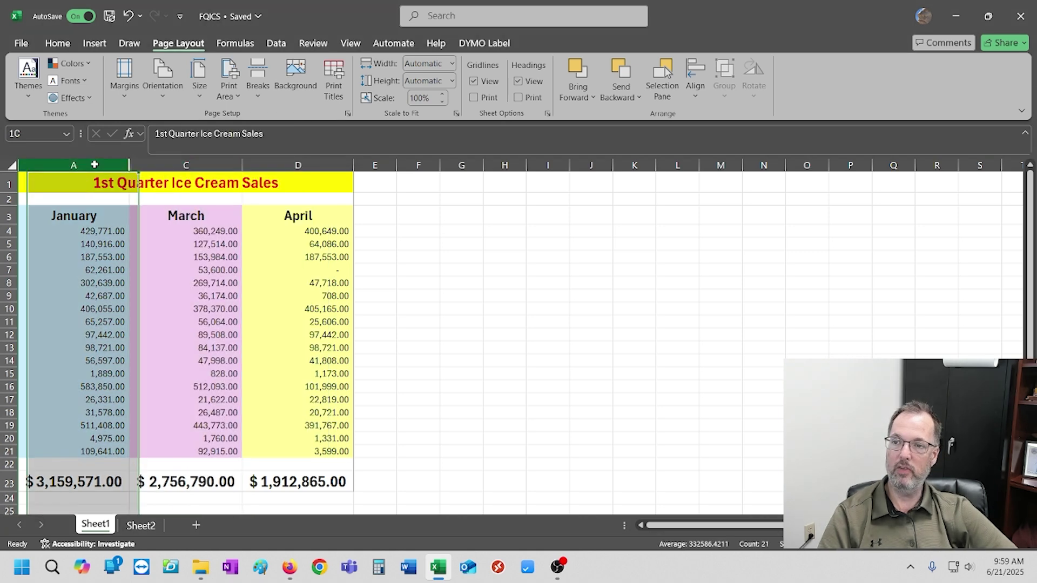
pyautogui.rightClick(95, 247)
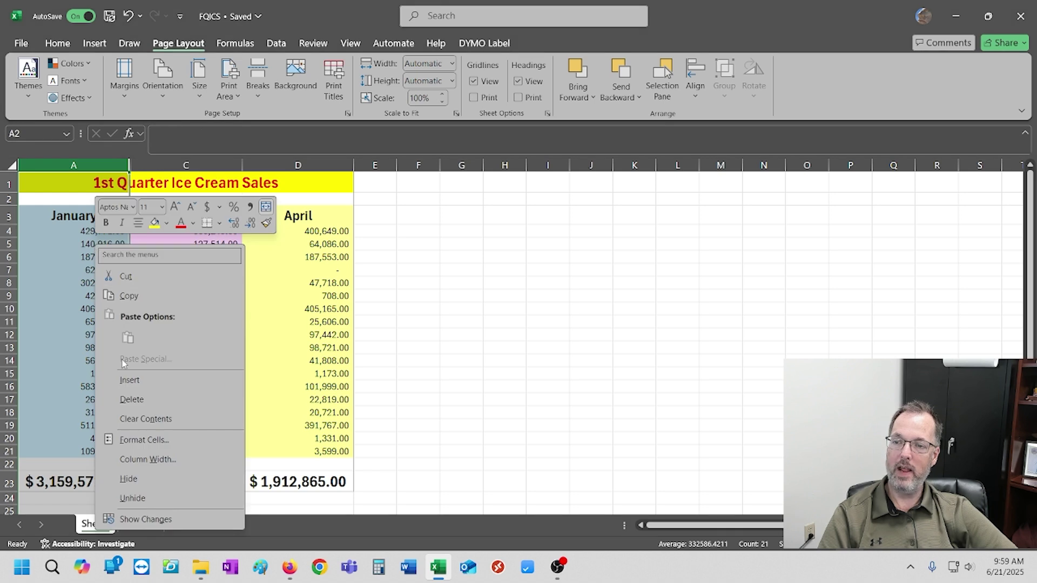
pyautogui.click(143, 497)
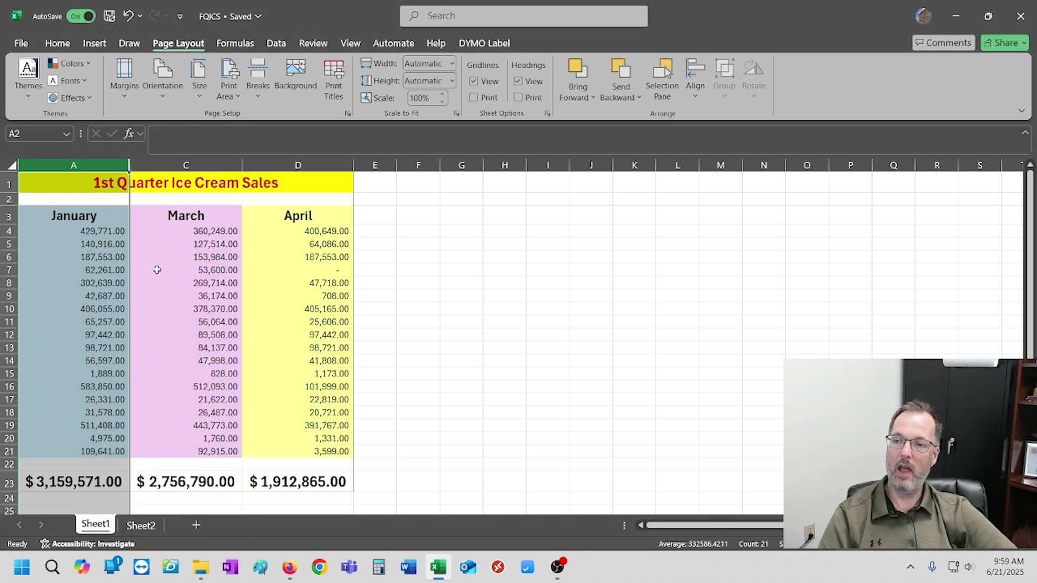
# Step: Unhide column B using a selection that spans its neighbouring columns A through C
pyautogui.moveTo(100, 164); pyautogui.dragTo(212, 164)
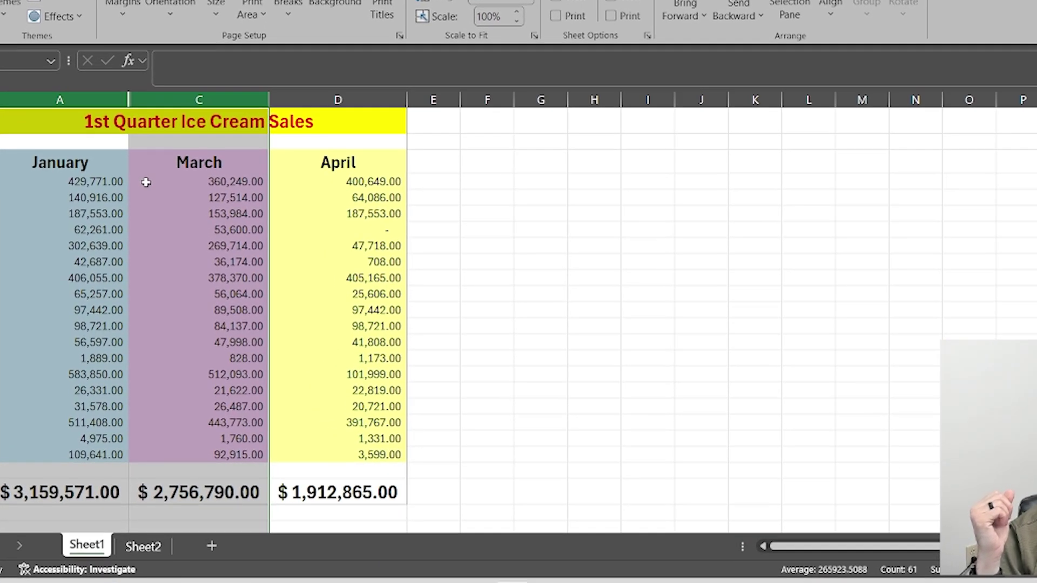
pyautogui.rightClick(144, 229)
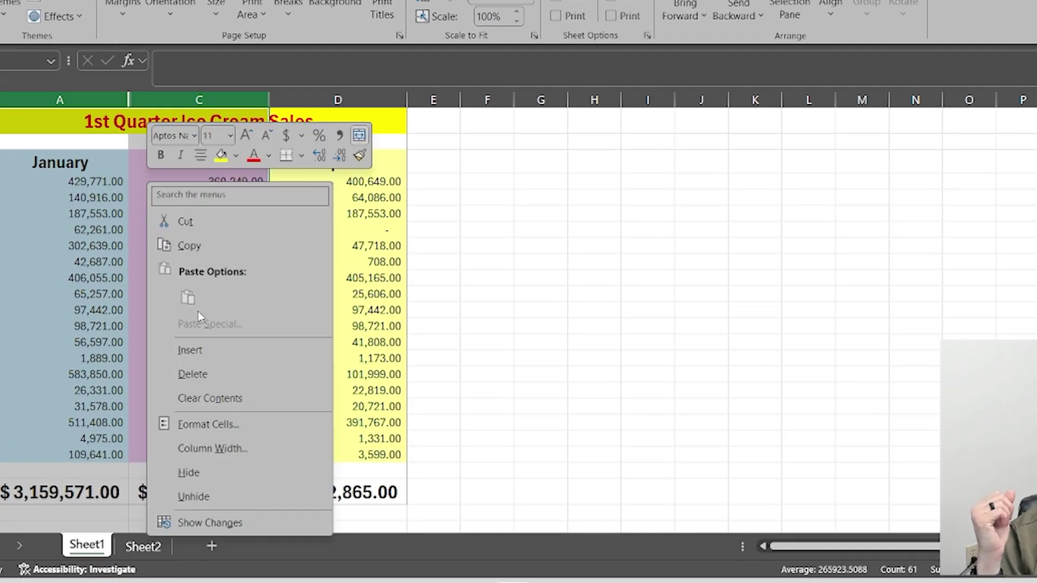
pyautogui.click(210, 496)
pyautogui.click(194, 162)
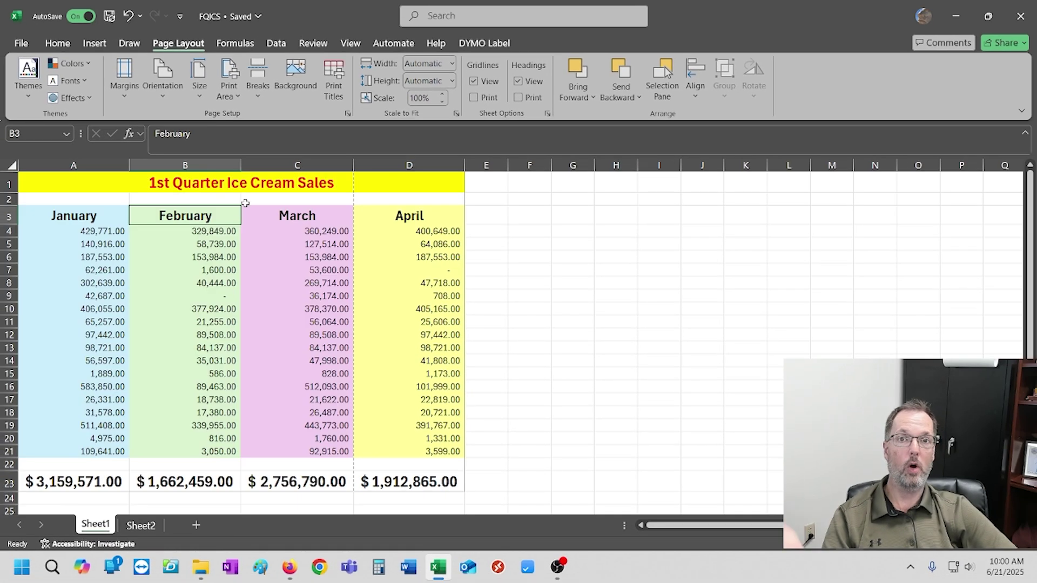
# Step: Hide row 23, which holds the monthly sales totals
pyautogui.click(8, 483)
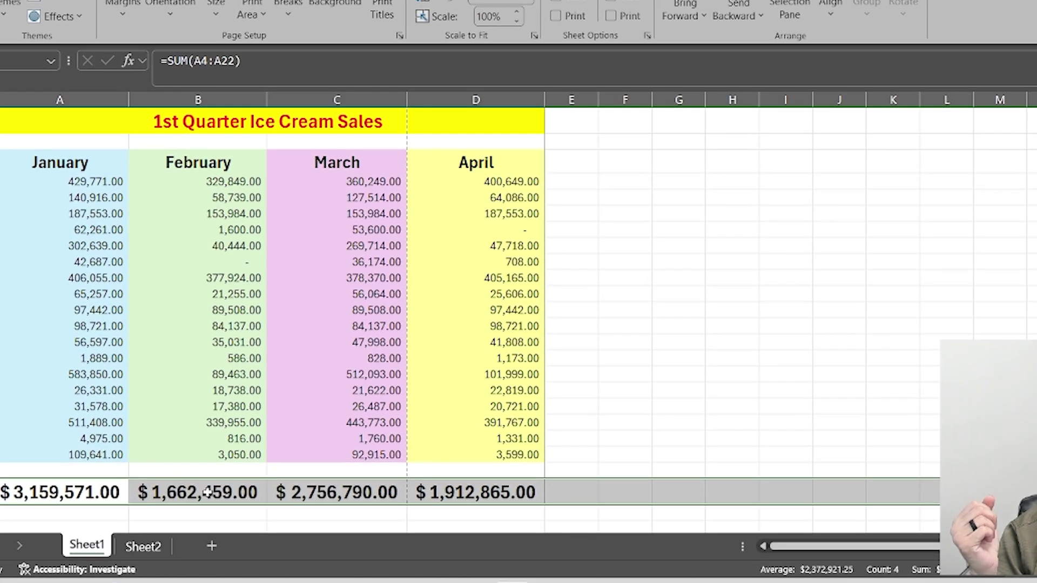
pyautogui.rightClick(191, 480)
pyautogui.click(248, 428)
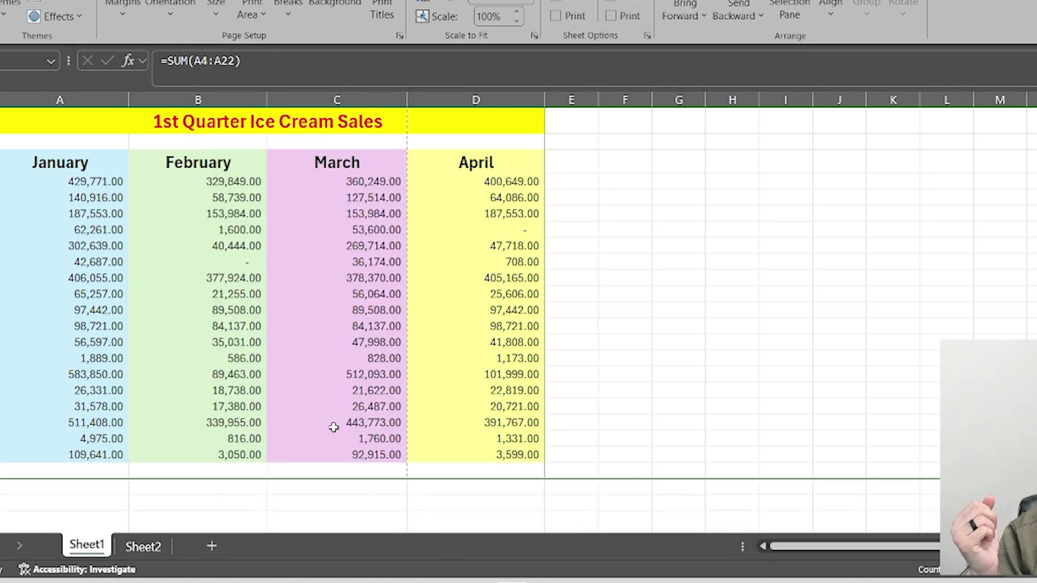
pyautogui.press('Down')
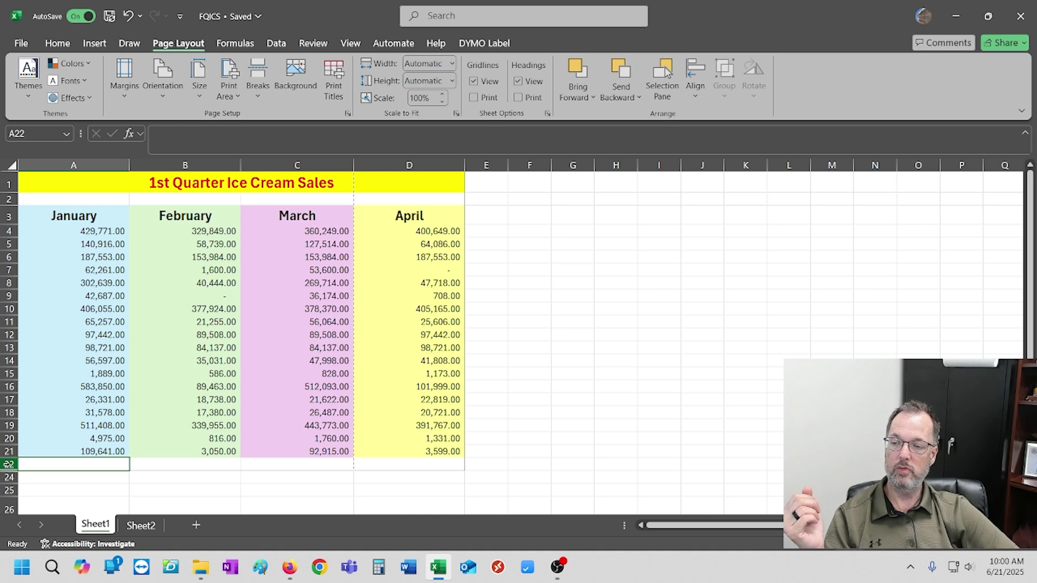
# Step: Unhide row 23 using a selection of rows 22 through 24, and select cell A23
pyautogui.moveTo(7, 464); pyautogui.dragTo(7, 475)
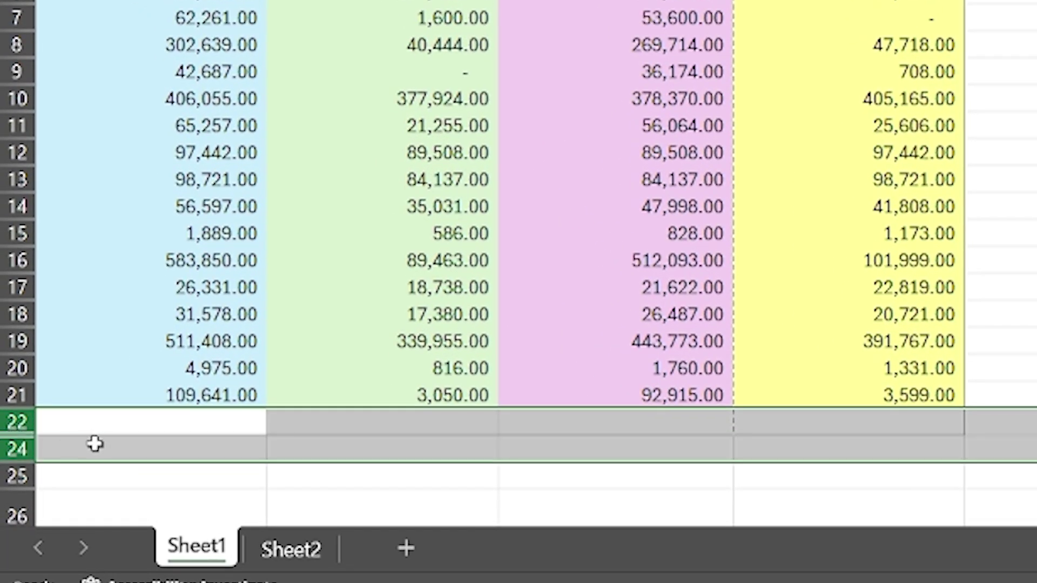
pyautogui.rightClick(80, 426)
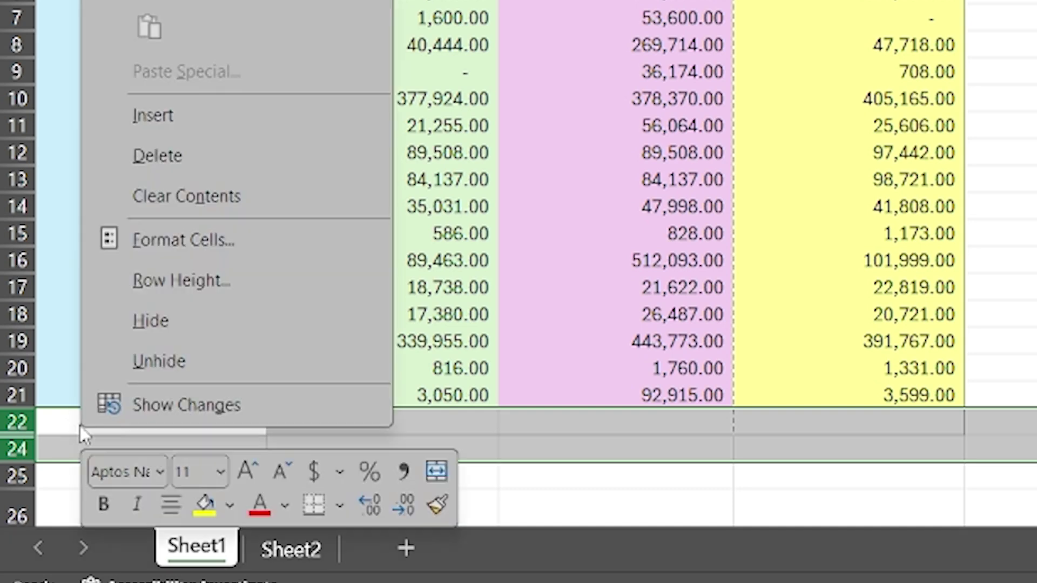
pyautogui.click(177, 362)
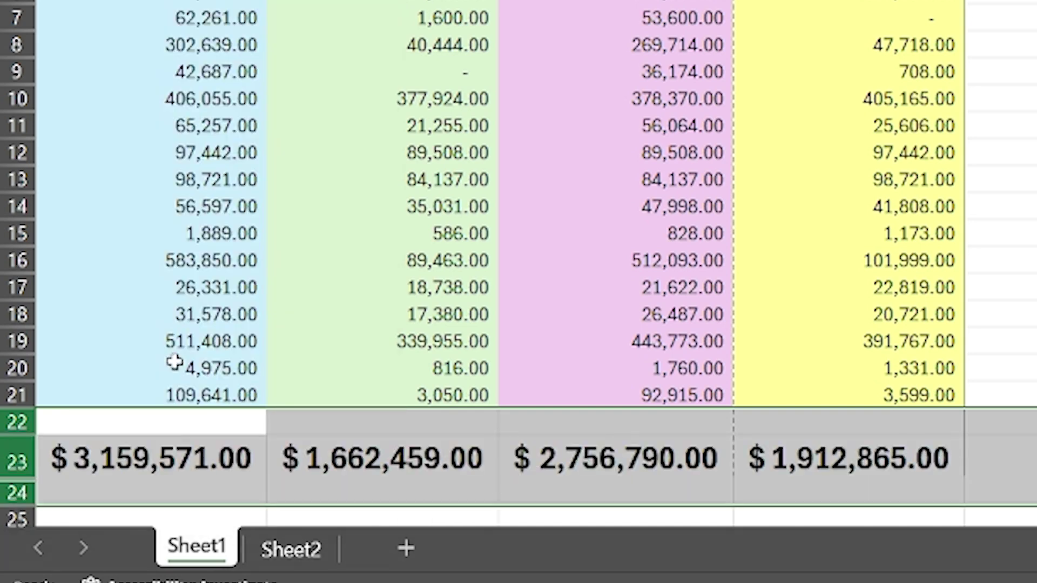
pyautogui.click(135, 454)
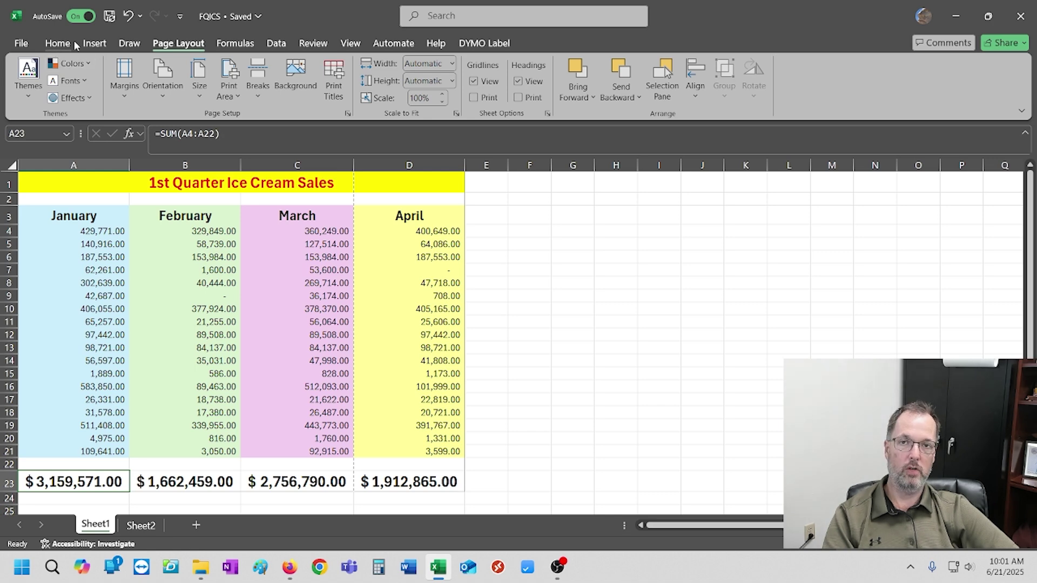
# Step: Open the sheet's print settings and center the printout horizontally on the page
pyautogui.click(62, 184)
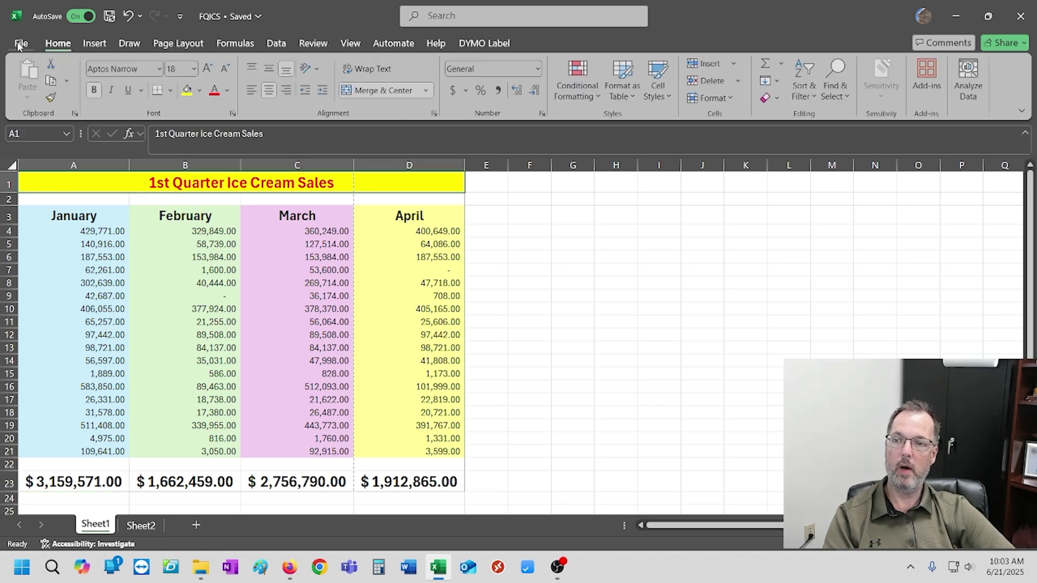
pyautogui.click(20, 46)
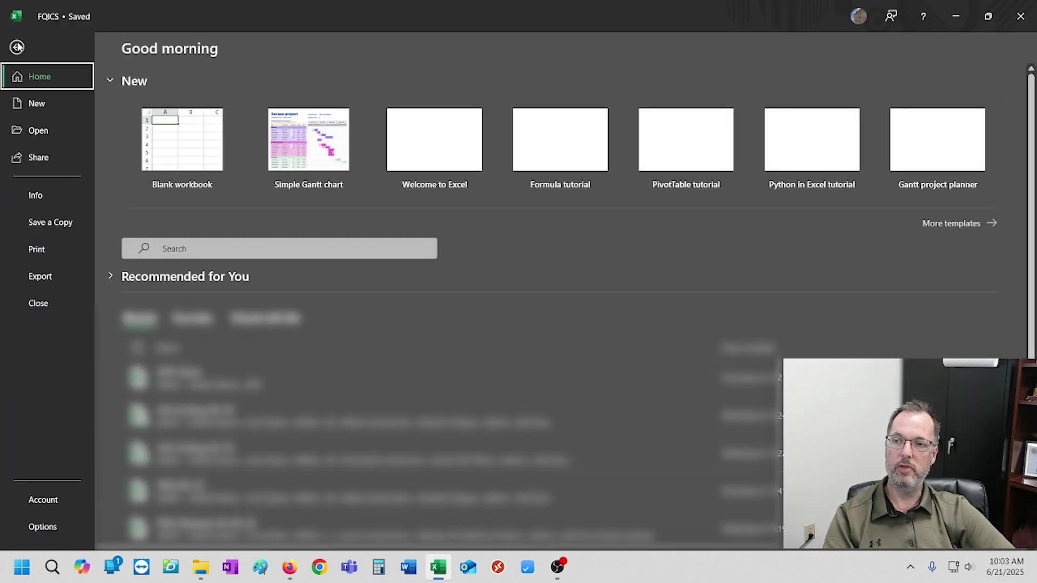
pyautogui.click(38, 250)
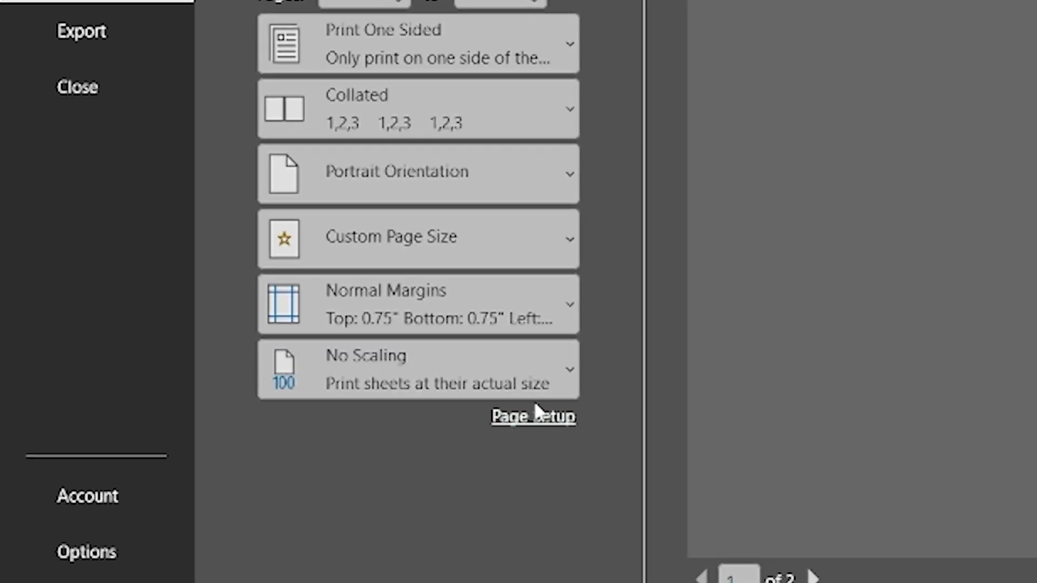
pyautogui.click(263, 463)
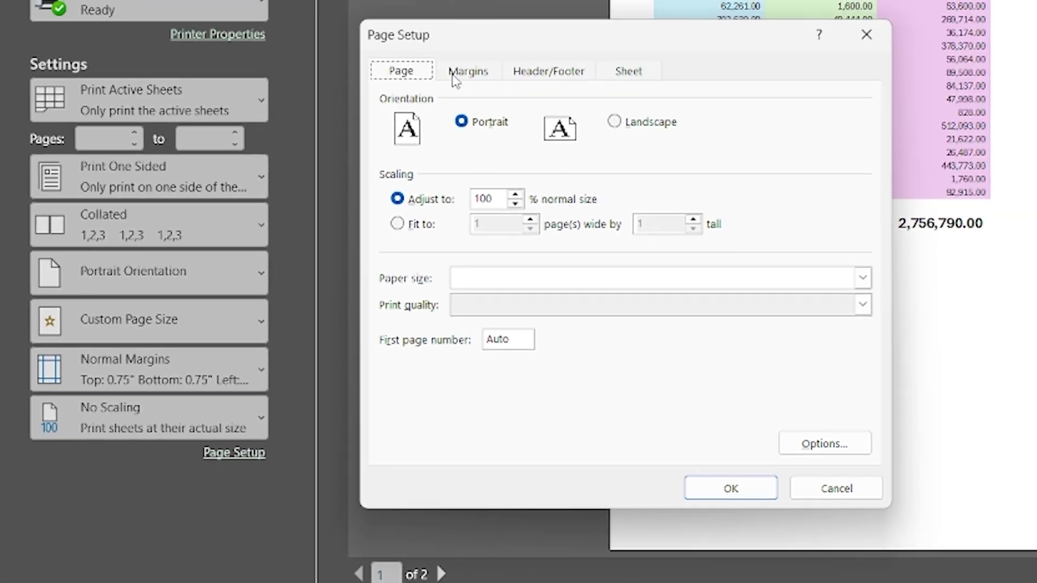
pyautogui.click(468, 74)
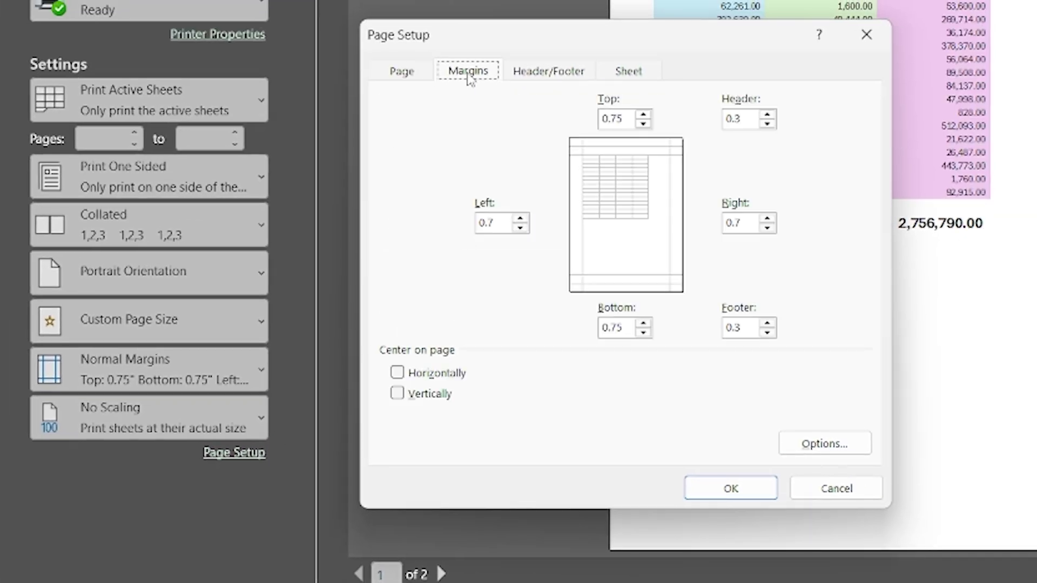
pyautogui.click(412, 378)
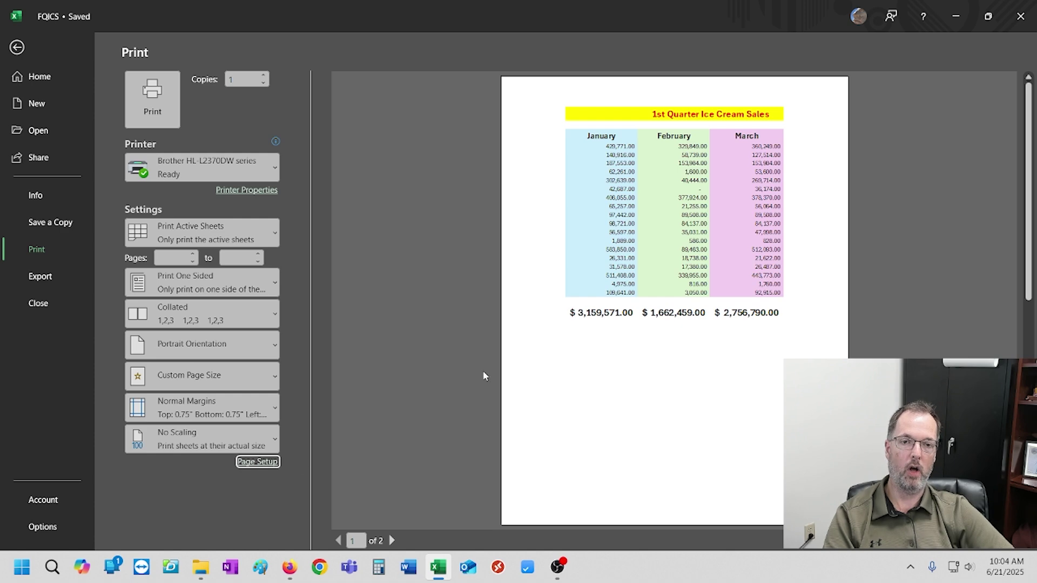
# Step: Set the sheet to print in black and white and check both pages of the print preview
pyautogui.click(265, 465)
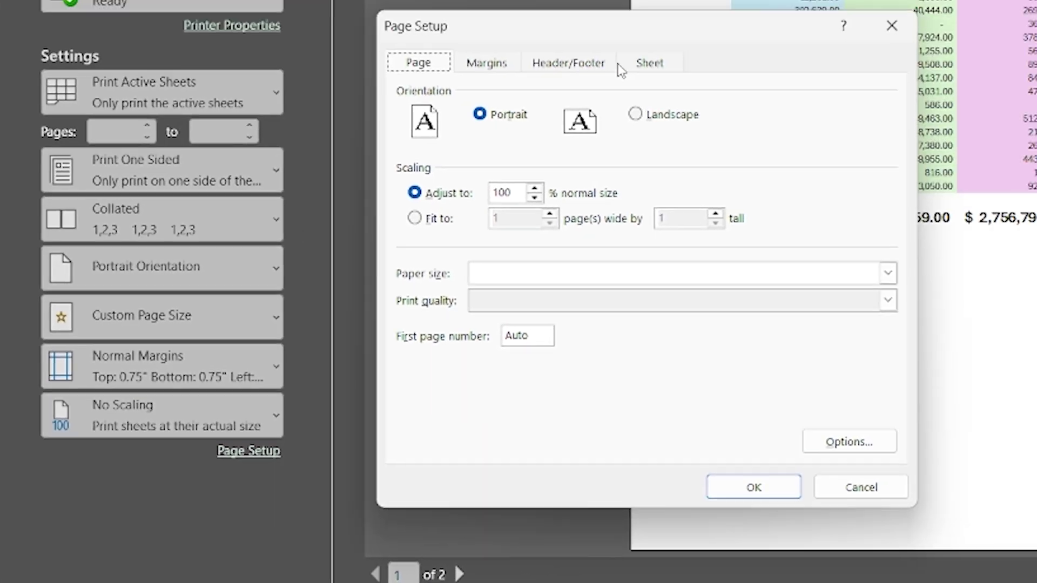
pyautogui.click(631, 73)
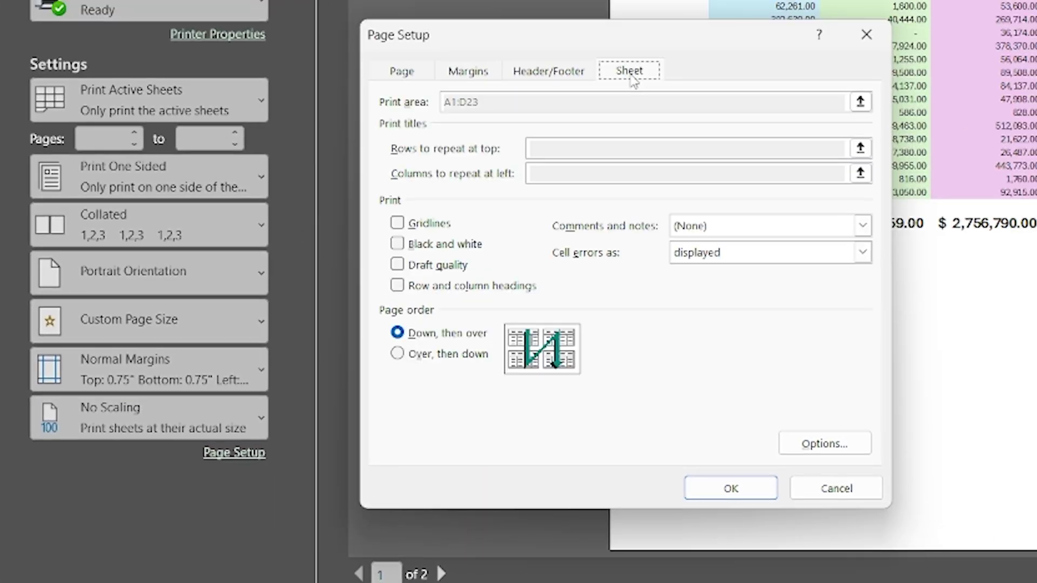
pyautogui.click(399, 244)
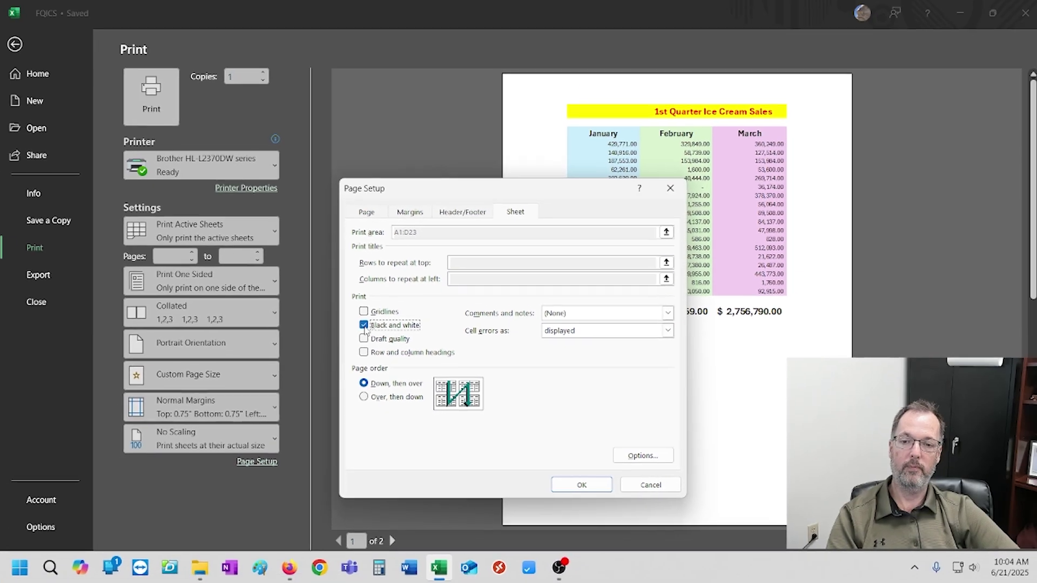
pyautogui.click(580, 484)
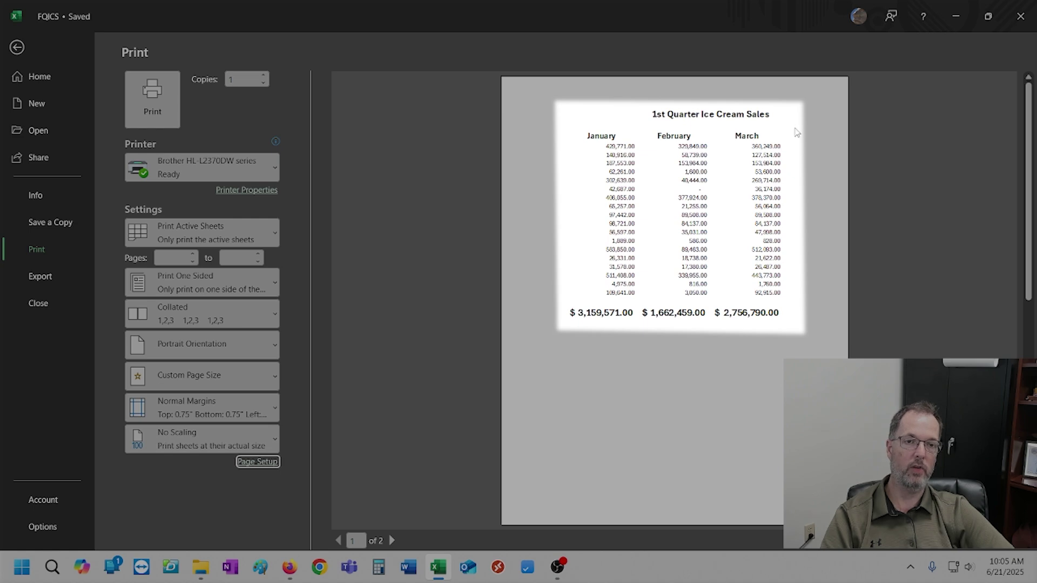
pyautogui.scroll(-1, 831, 295)
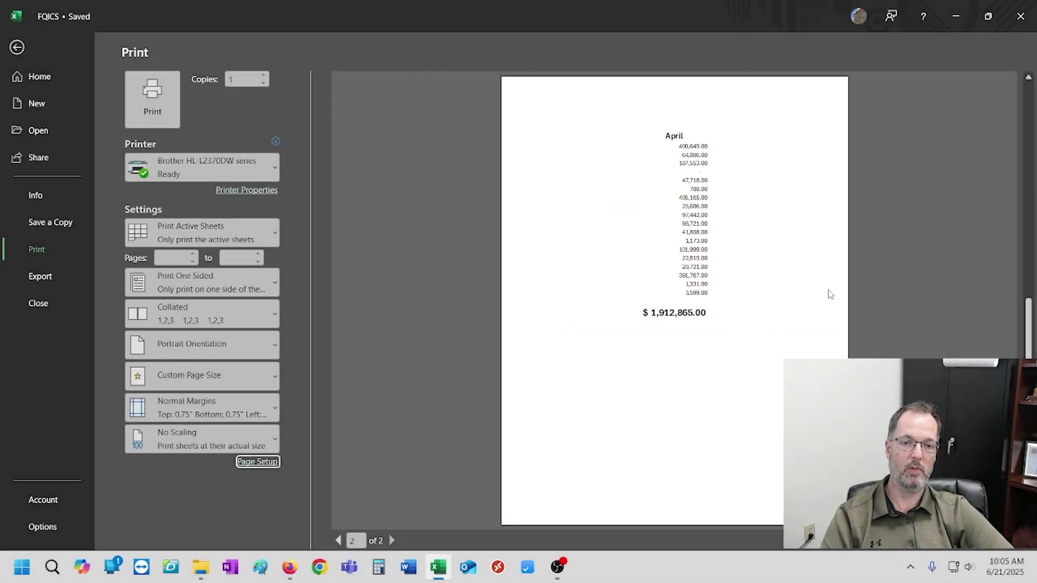
pyautogui.scroll(1, 820, 291)
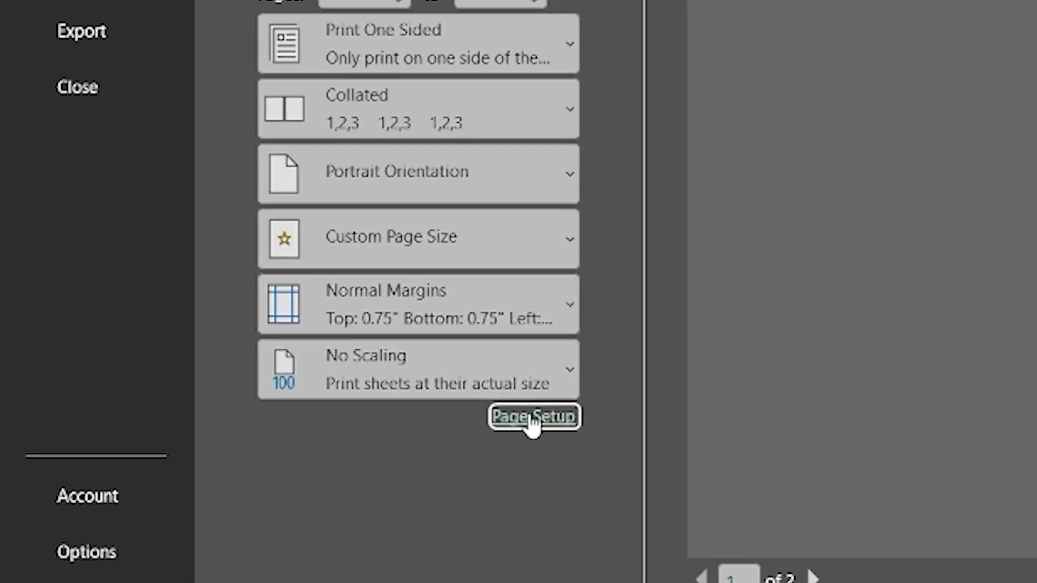
# Step: Turn on printed gridlines for the sheet in Page Setup
pyautogui.click(532, 420)
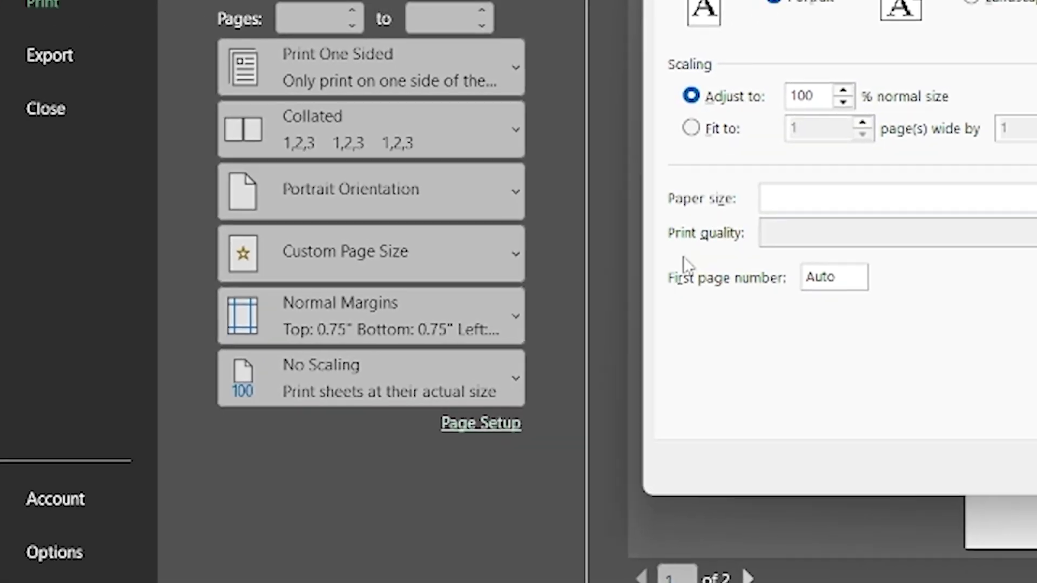
pyautogui.click(629, 71)
pyautogui.click(397, 223)
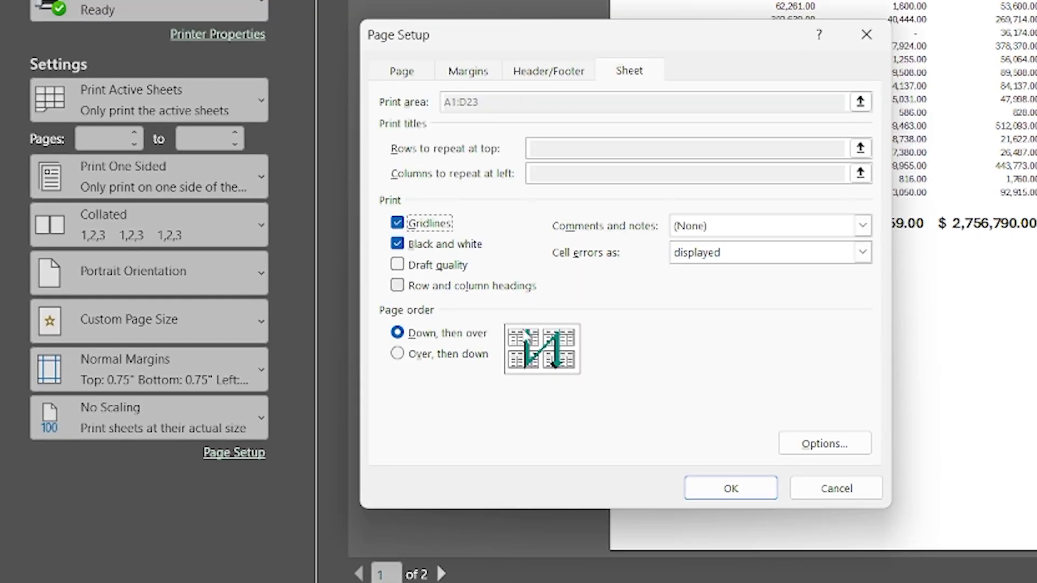
pyautogui.click(474, 75)
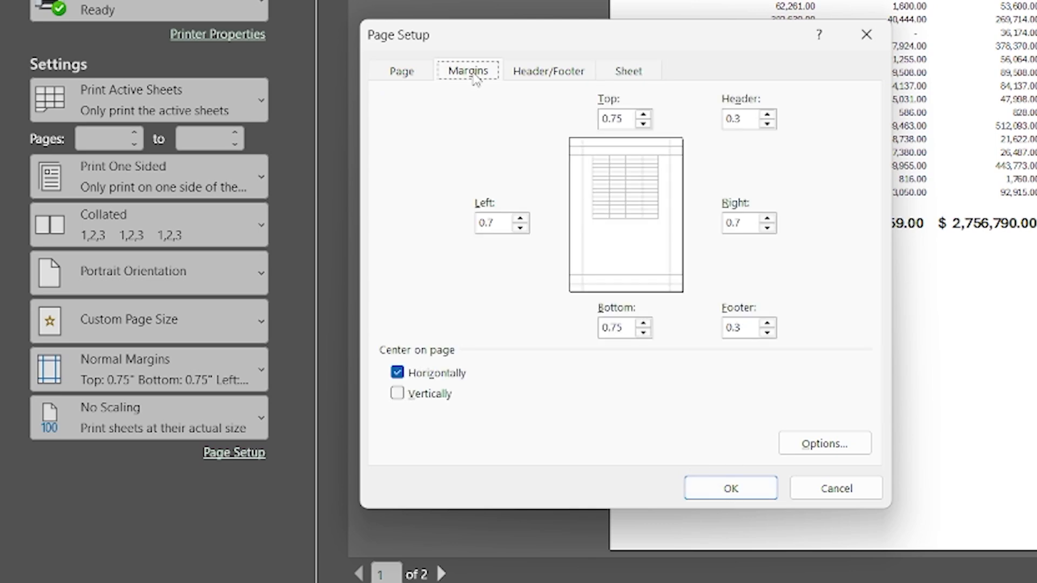
pyautogui.click(408, 73)
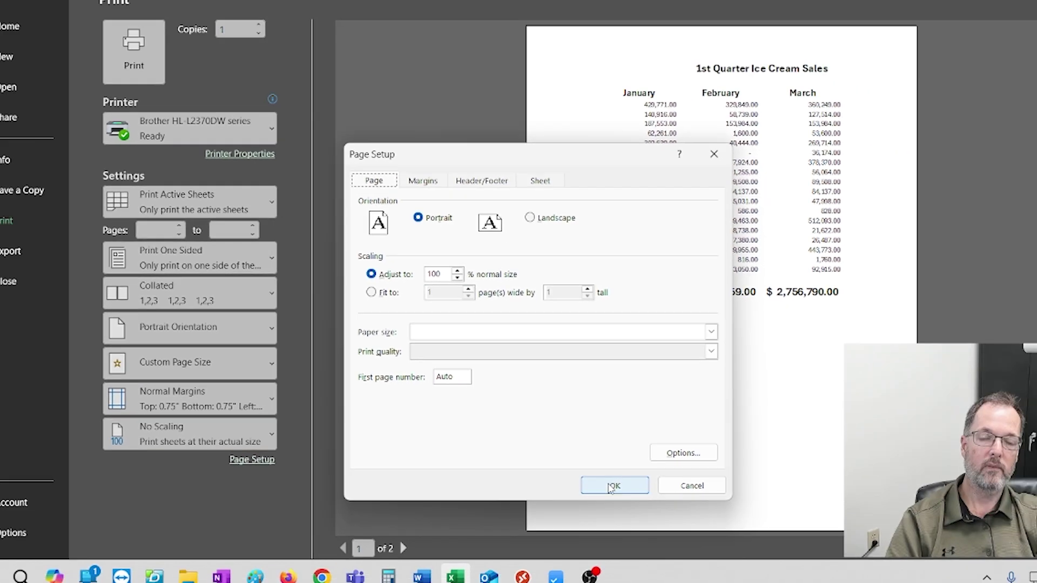
pyautogui.click(729, 489)
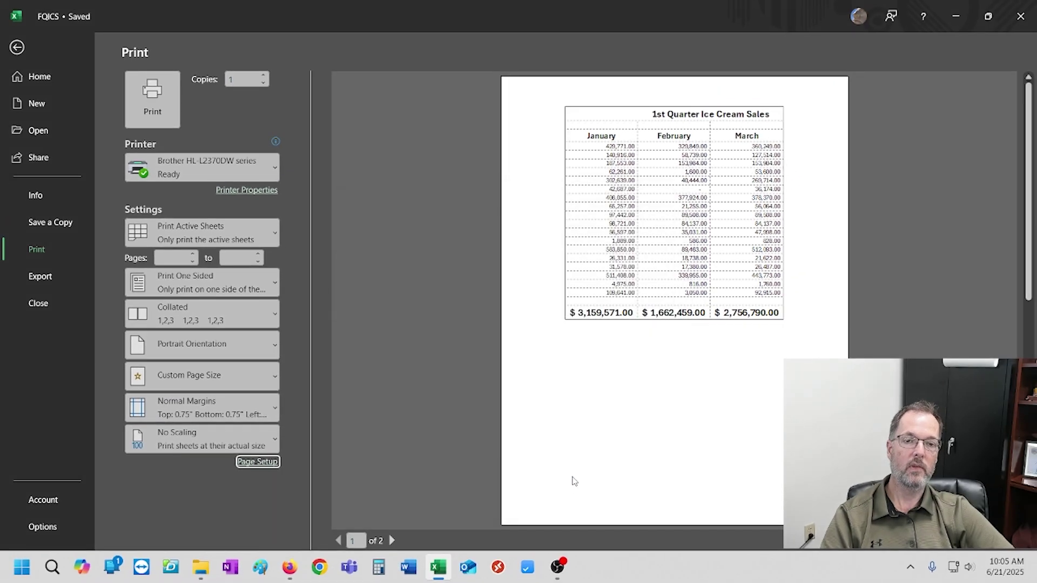
# Step: Set the print scaling to Fit All Columns on One Page and return to the worksheet
pyautogui.click(252, 440)
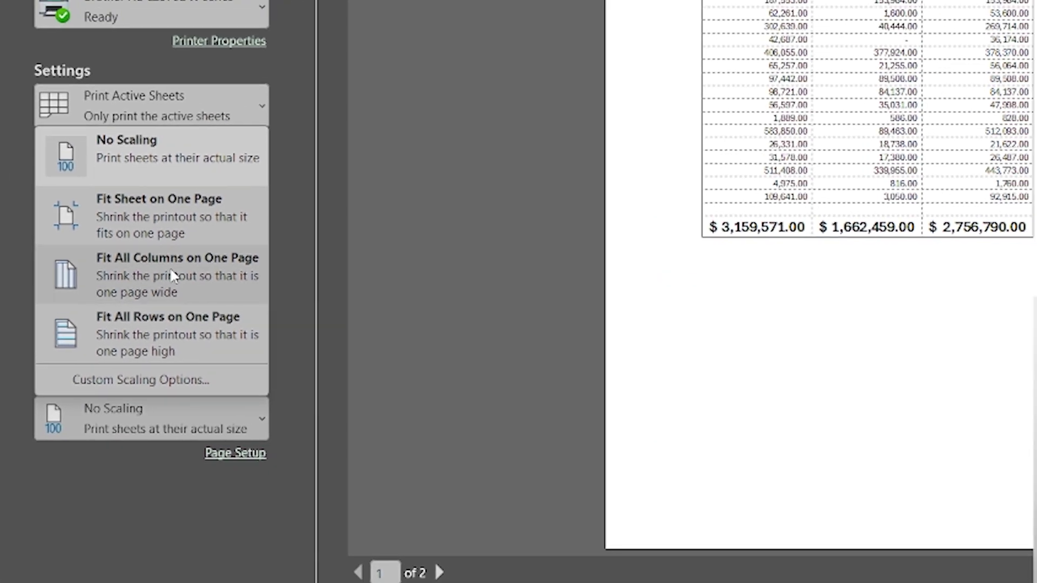
pyautogui.click(171, 270)
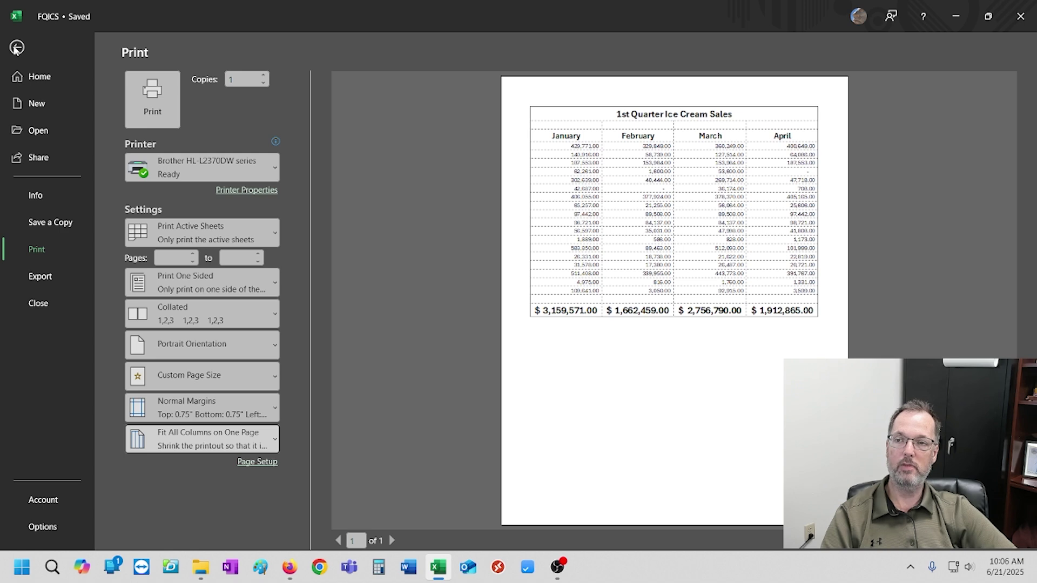
pyautogui.click(17, 47)
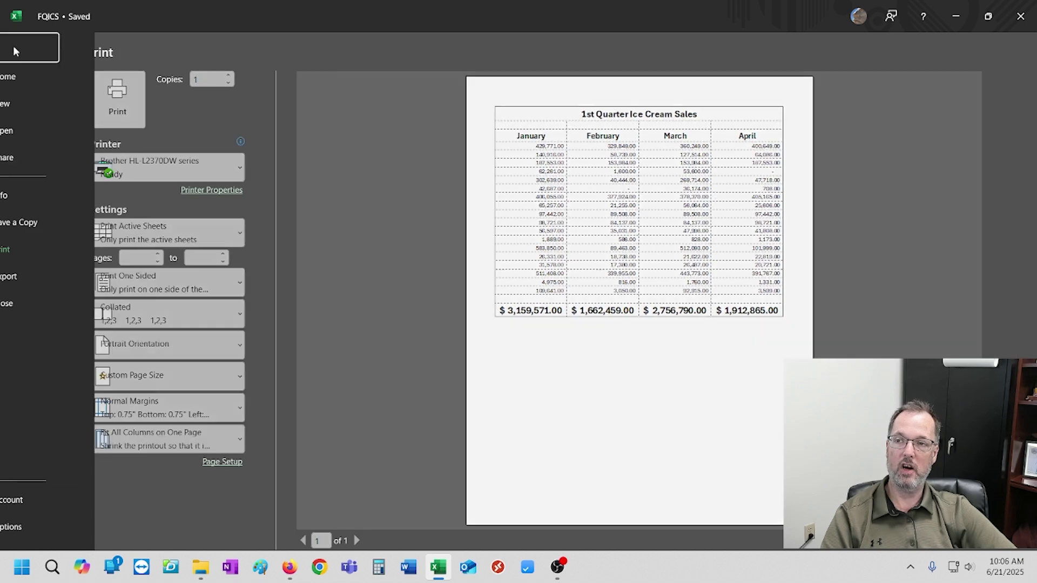